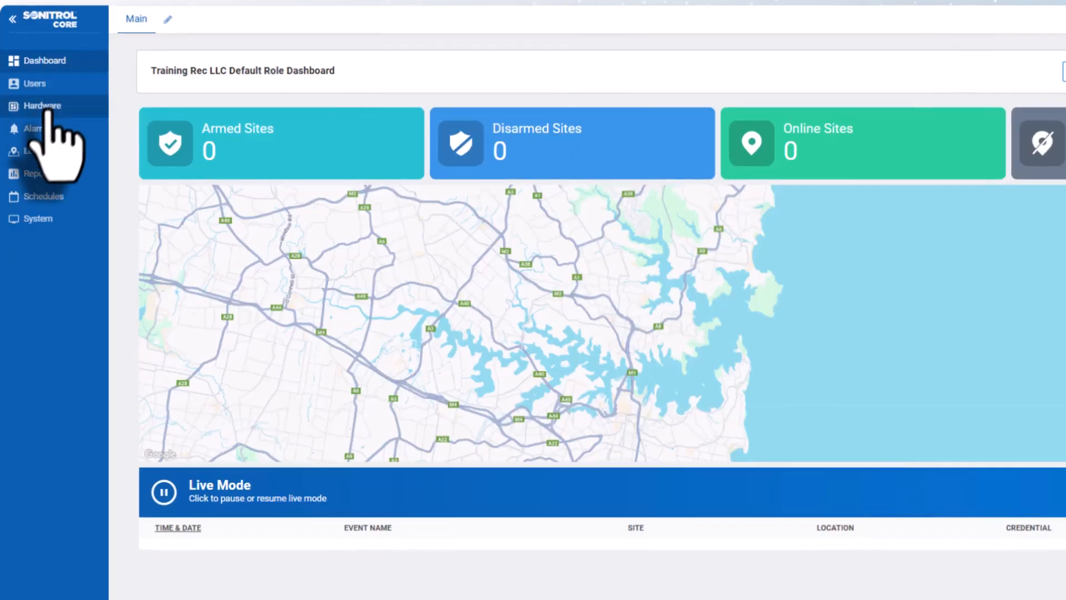
# - Start a new schedule and name it "Monday - Friday 7am - 5pm"
pyautogui.click(45, 198)
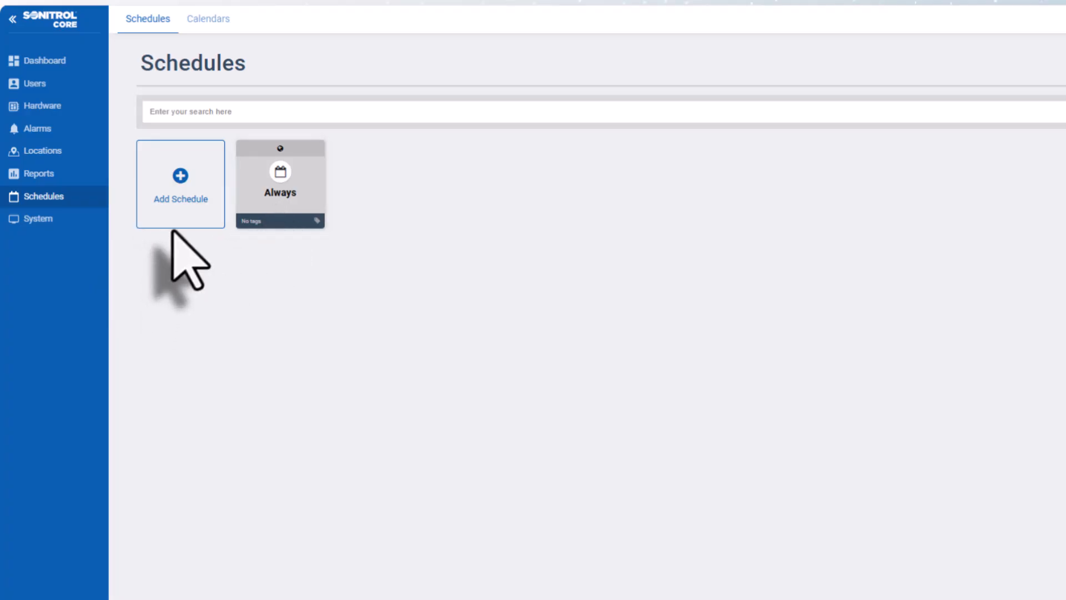
pyautogui.click(176, 180)
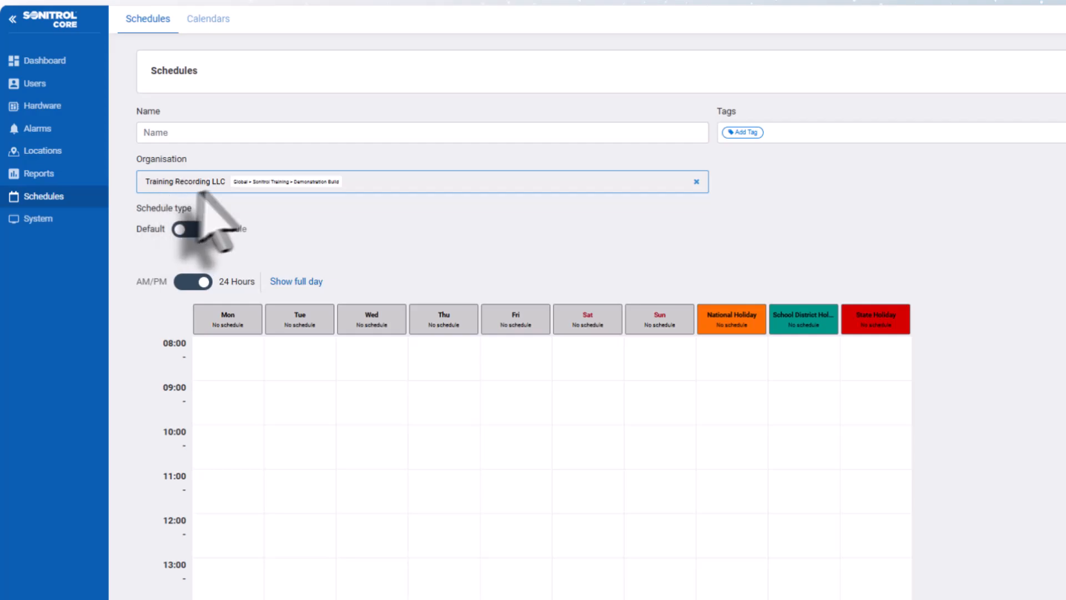
pyautogui.click(248, 137)
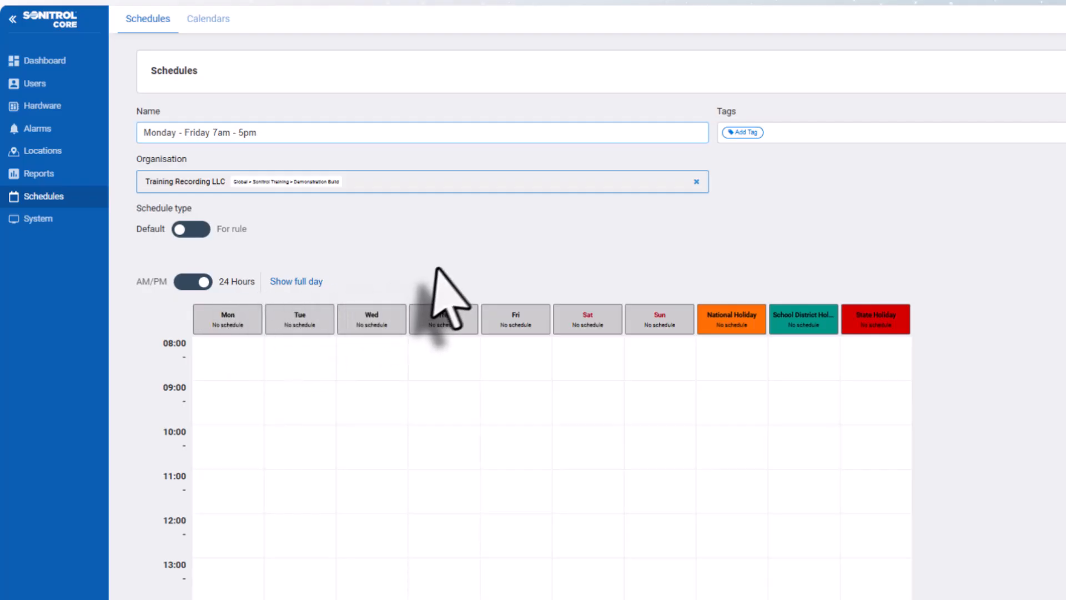
pyautogui.scroll(-3, 374, 392)
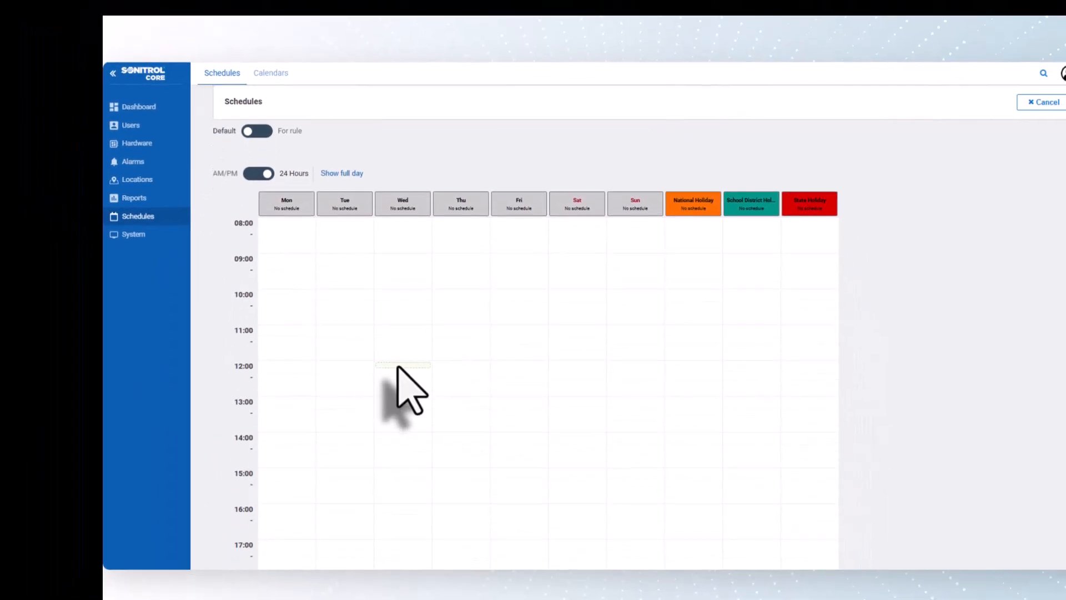
pyautogui.scroll(-2, 398, 367)
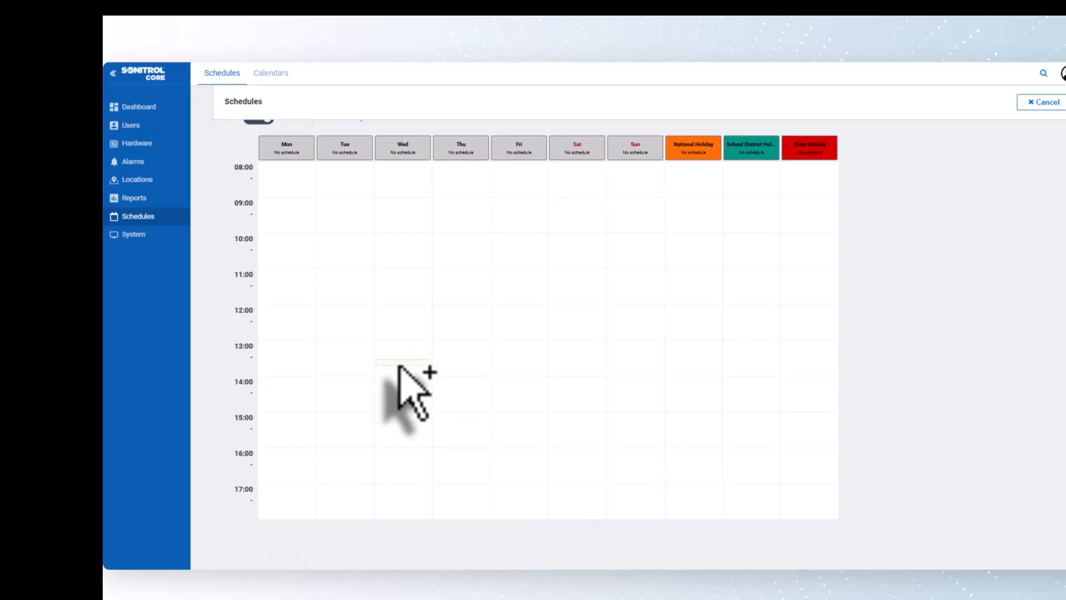
pyautogui.scroll(6, 398, 365)
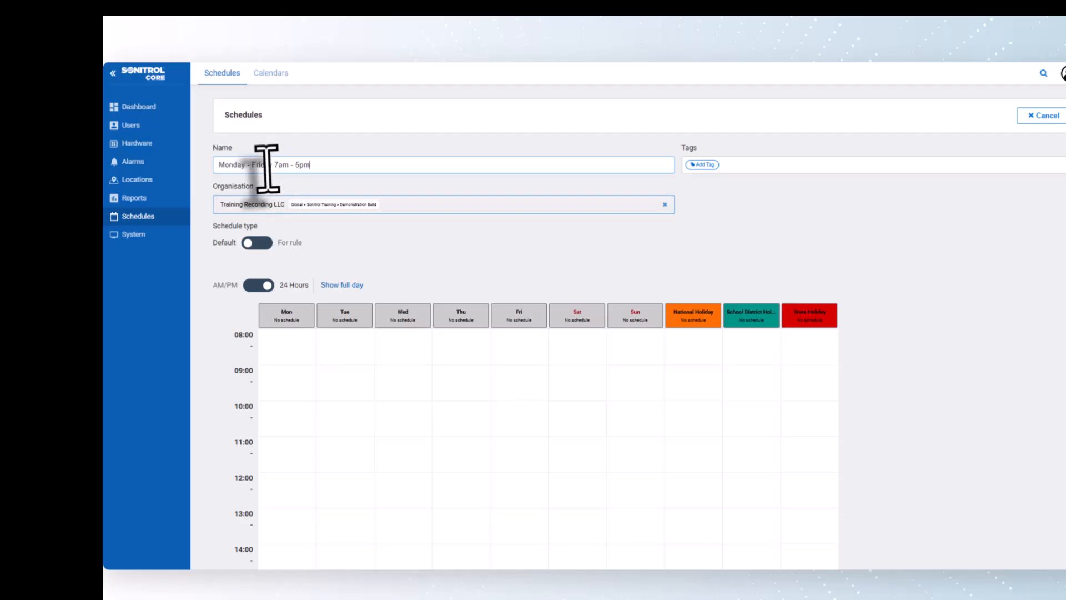
# - Add a Monday interval to the schedule grid and set its time from 07:00 to 17:00
pyautogui.click(309, 334)
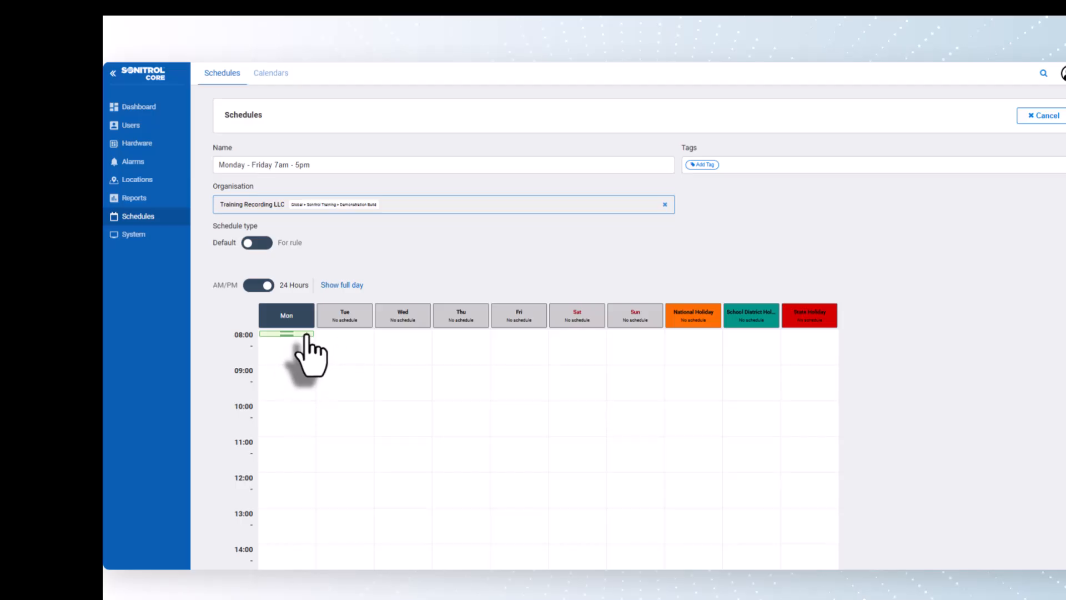
pyautogui.click(306, 334)
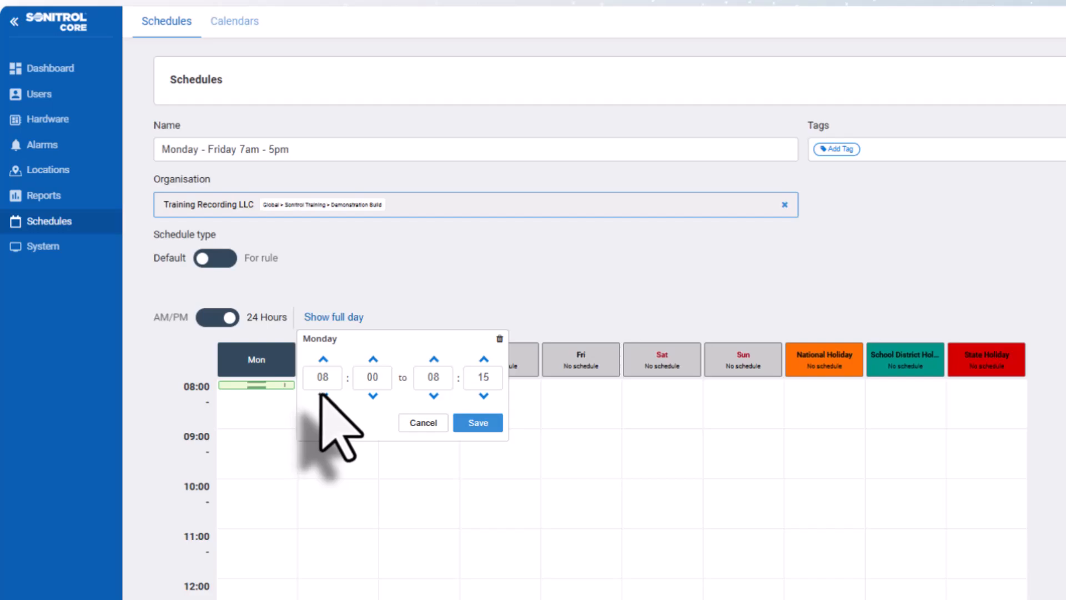
pyautogui.click(323, 395)
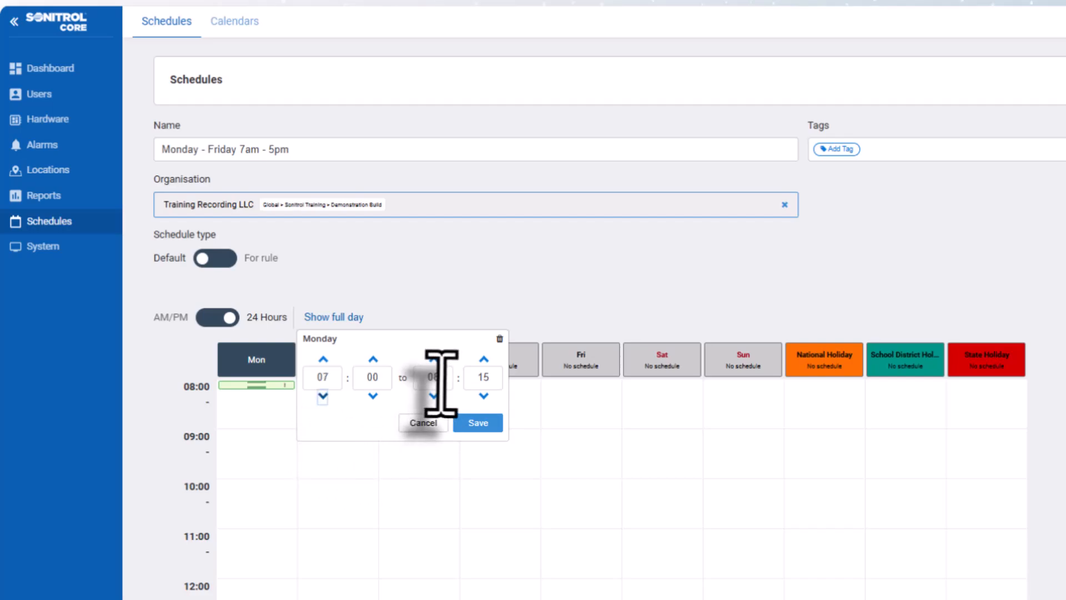
pyautogui.click(422, 383)
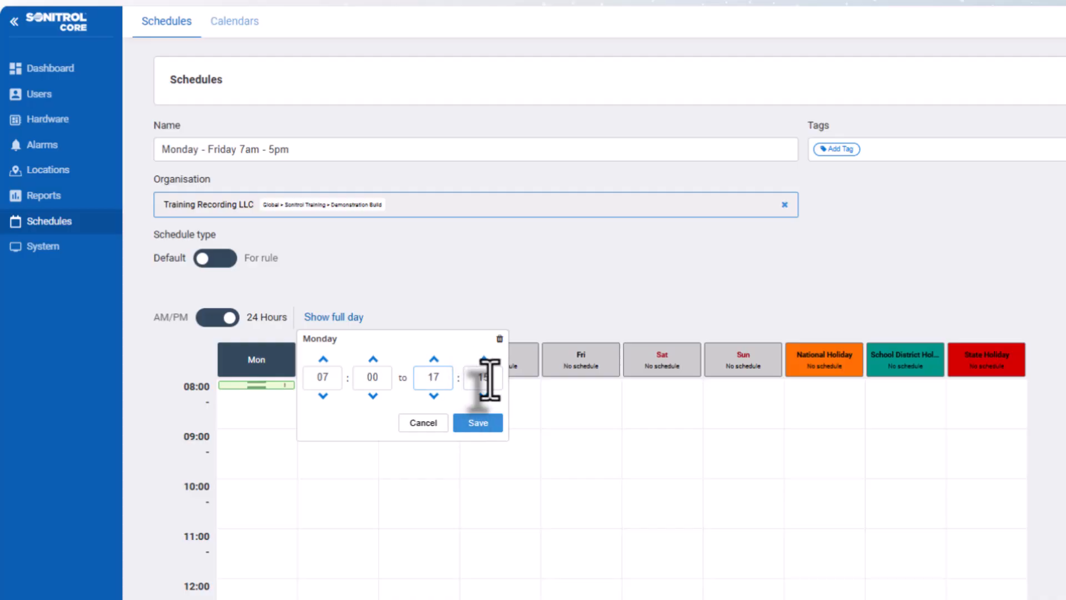
pyautogui.click(481, 381)
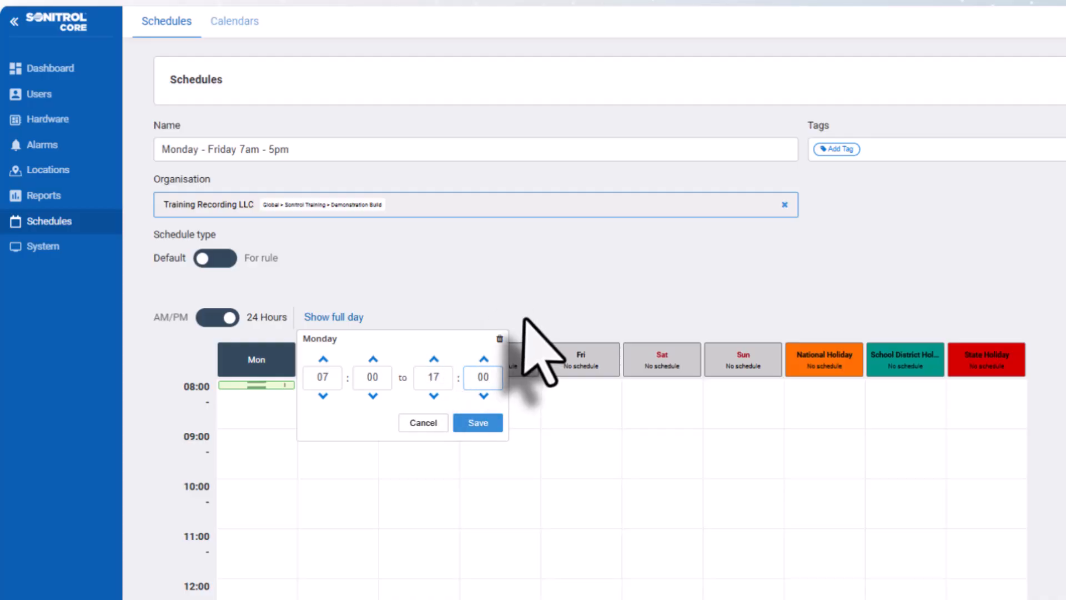
pyautogui.click(476, 426)
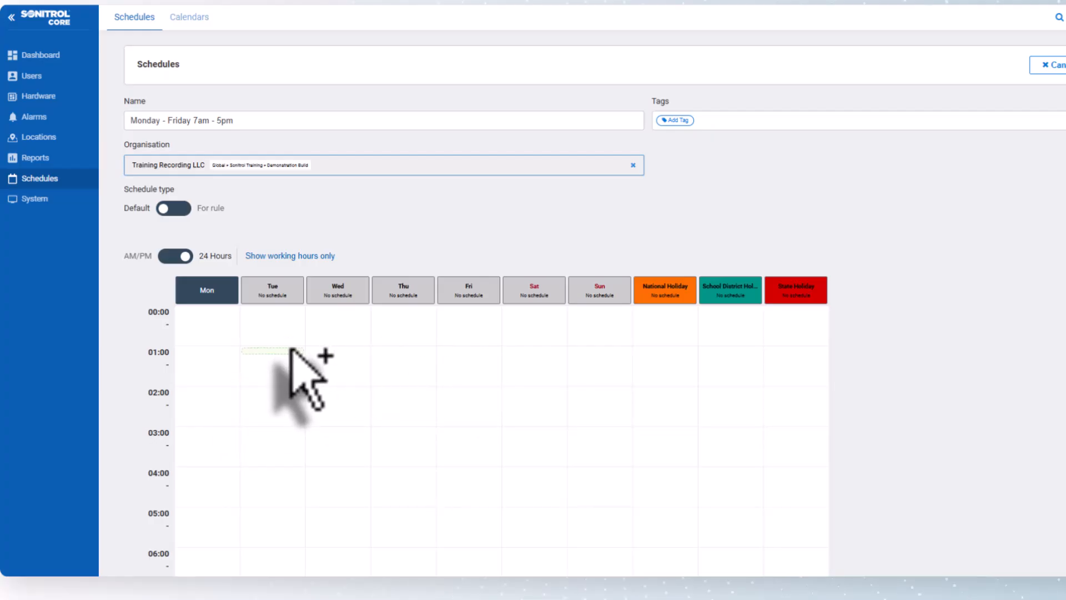
# - Examine the Monday interval in the full-day grid and again with only working hours shown
pyautogui.scroll(-3, 290, 348)
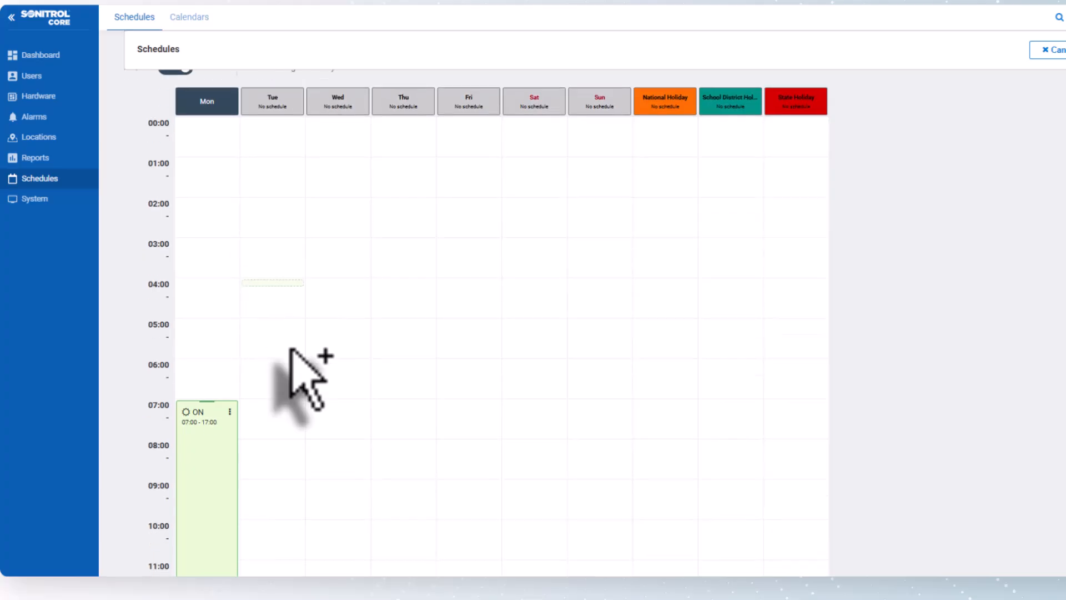
pyautogui.scroll(-5, 290, 349)
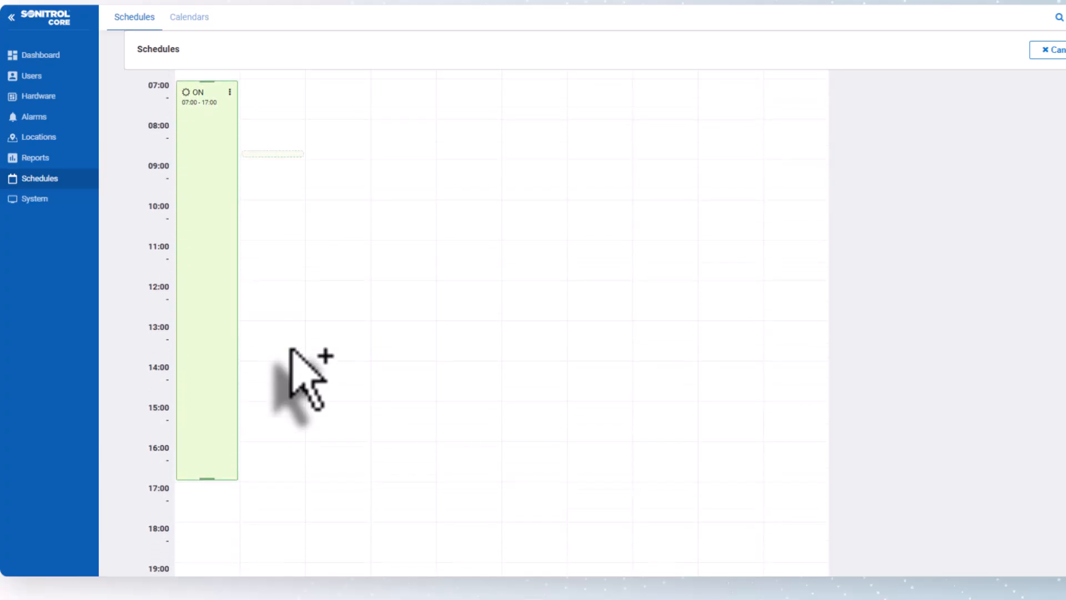
pyautogui.scroll(-5, 290, 348)
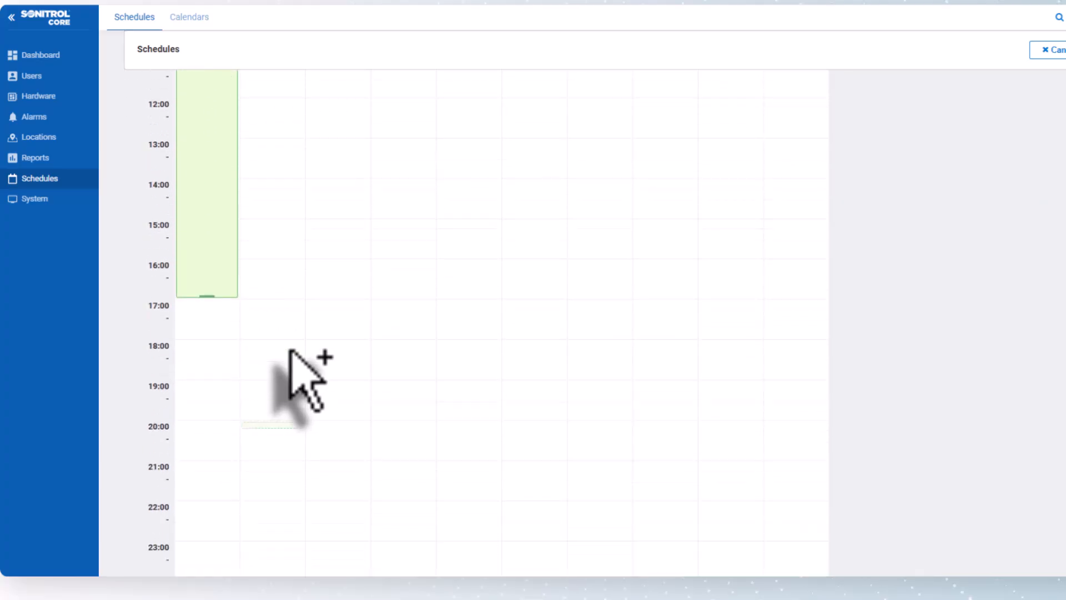
pyautogui.scroll(10, 289, 349)
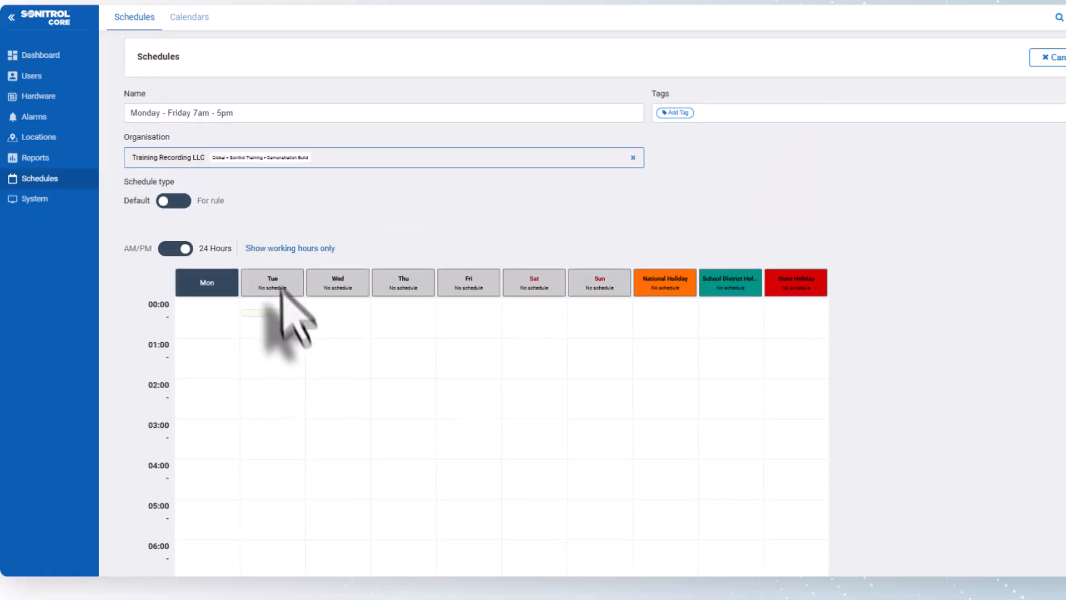
pyautogui.click(280, 250)
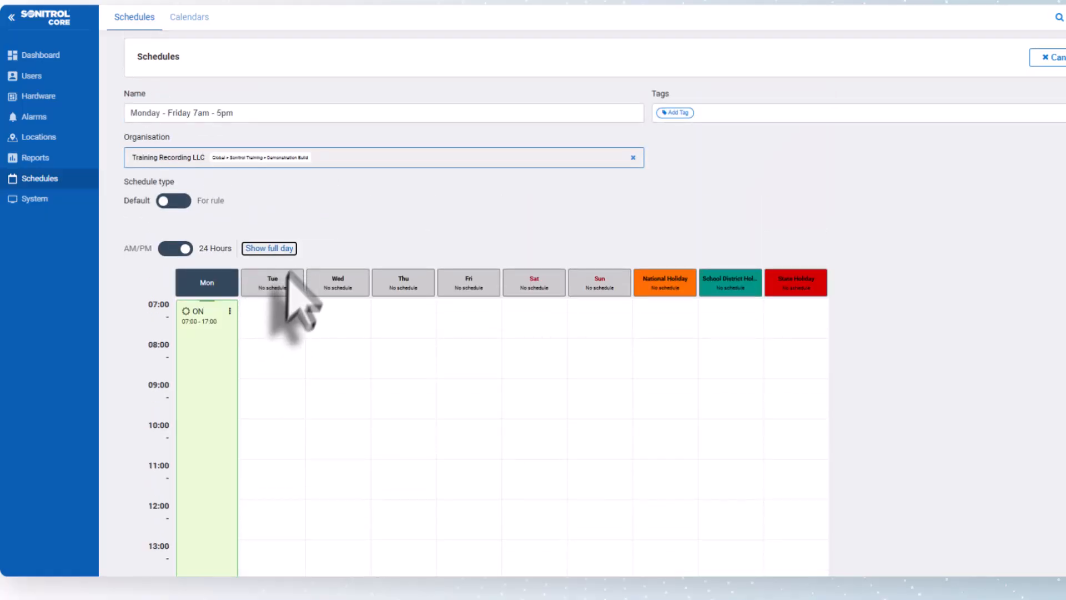
pyautogui.scroll(-1, 260, 345)
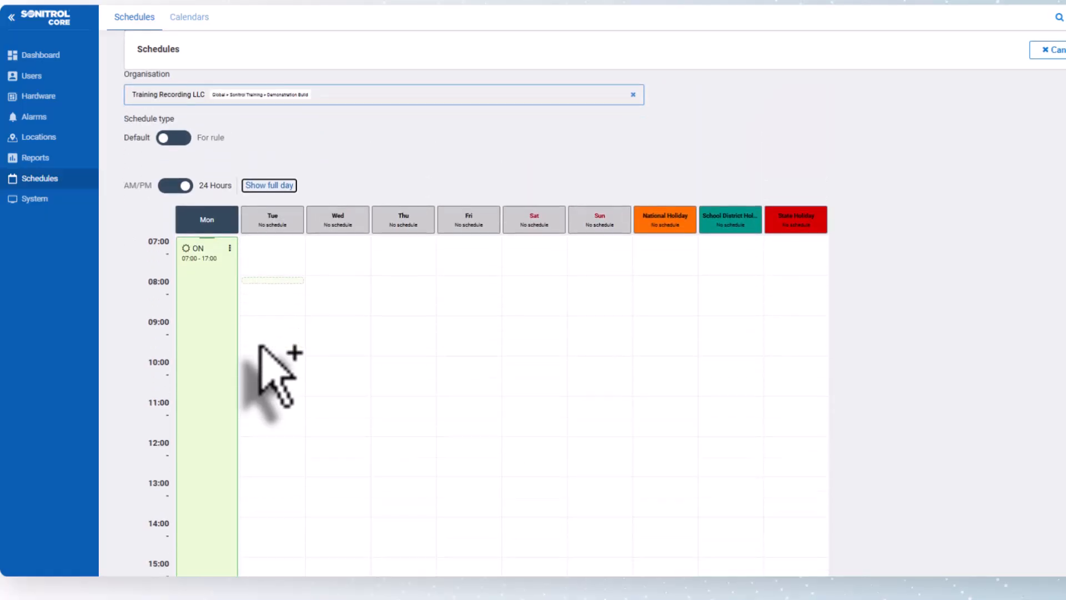
pyautogui.scroll(-2, 259, 347)
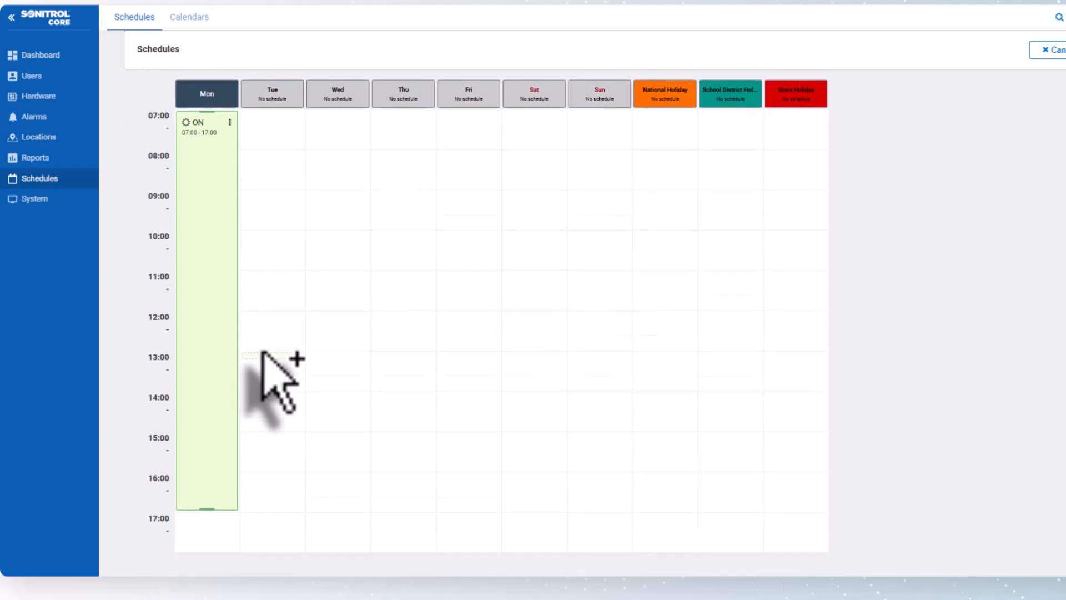
pyautogui.scroll(2, 289, 366)
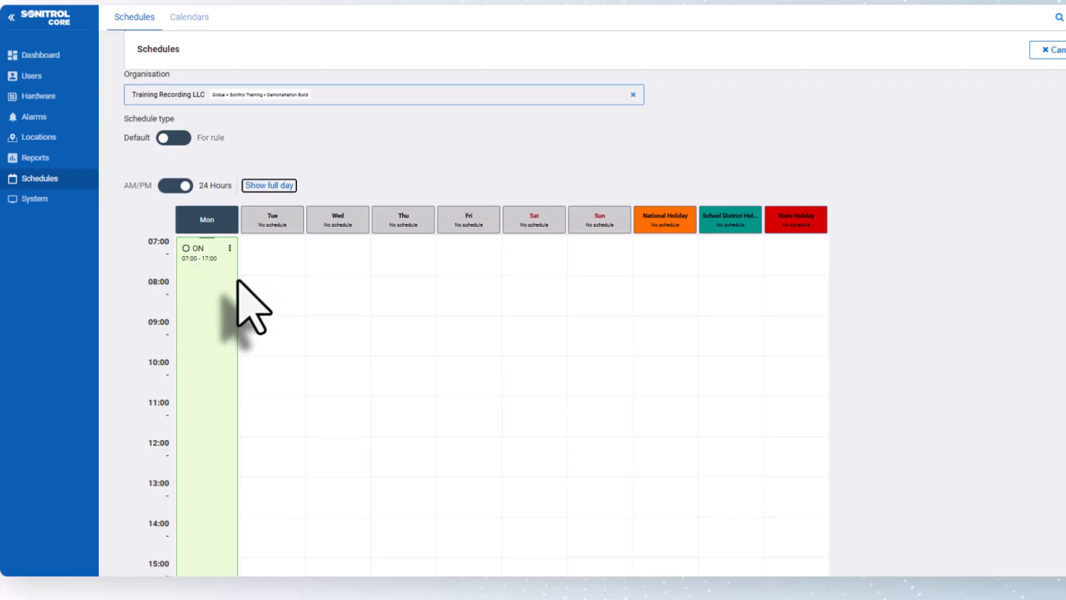
# - Move the Monday interval to Tuesday, Wednesday and back to Monday at 08:45 - 18:45, and delete it
pyautogui.moveTo(233, 279); pyautogui.dragTo(295, 289)
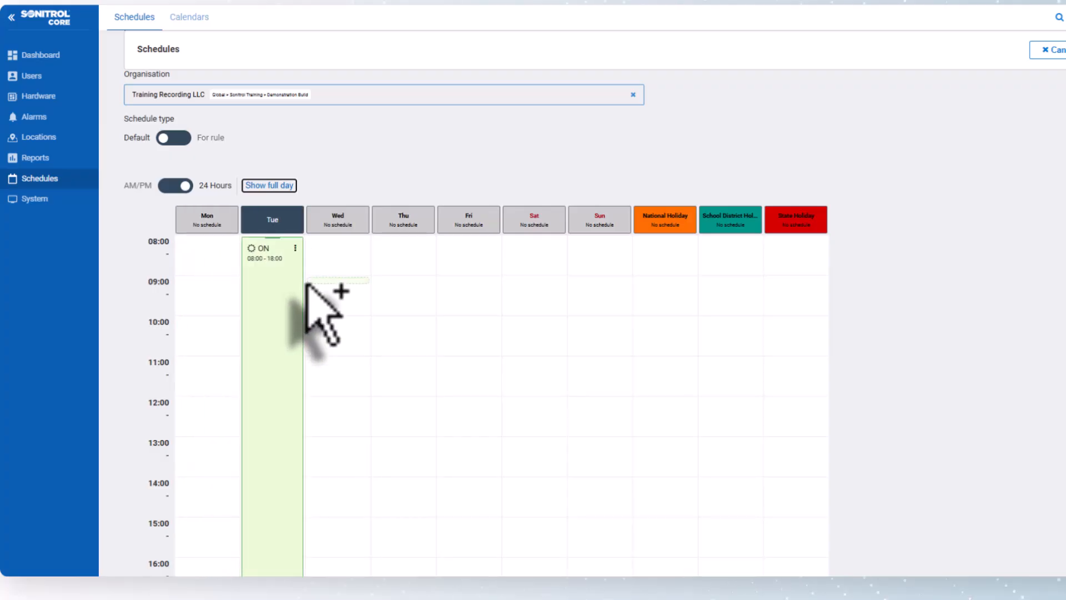
pyautogui.moveTo(297, 295); pyautogui.dragTo(368, 314)
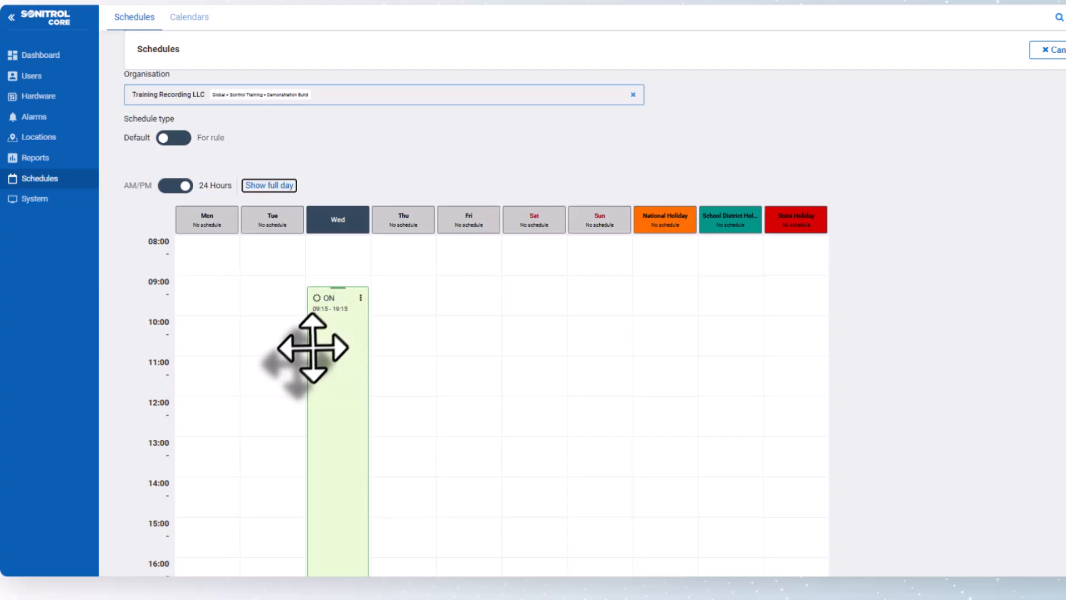
pyautogui.moveTo(305, 350); pyautogui.dragTo(172, 297)
pyautogui.scroll(2, 260, 319)
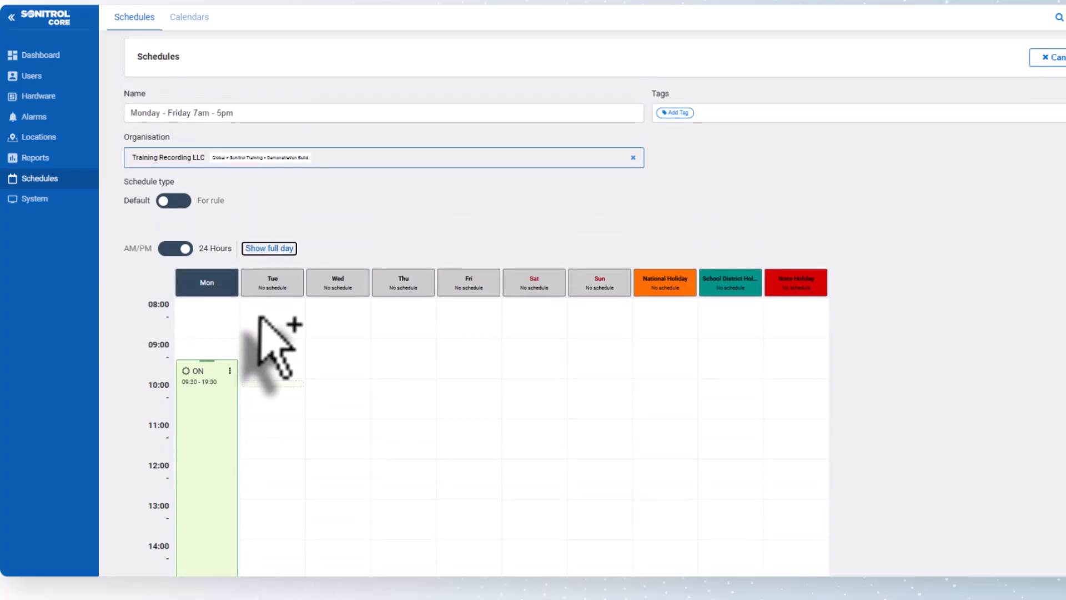
pyautogui.moveTo(202, 381); pyautogui.dragTo(229, 349)
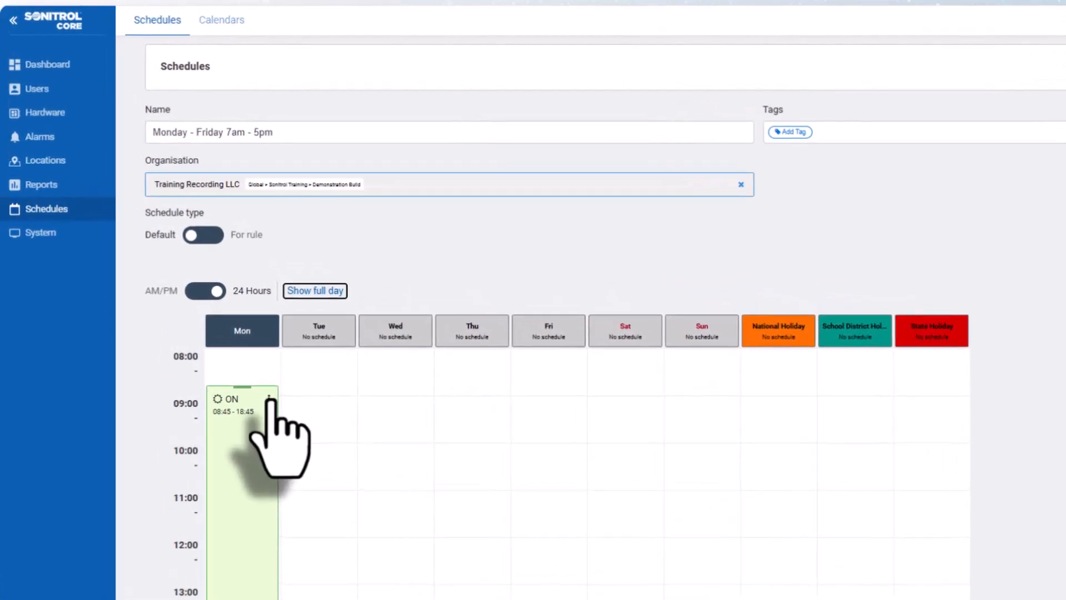
pyautogui.click(287, 425)
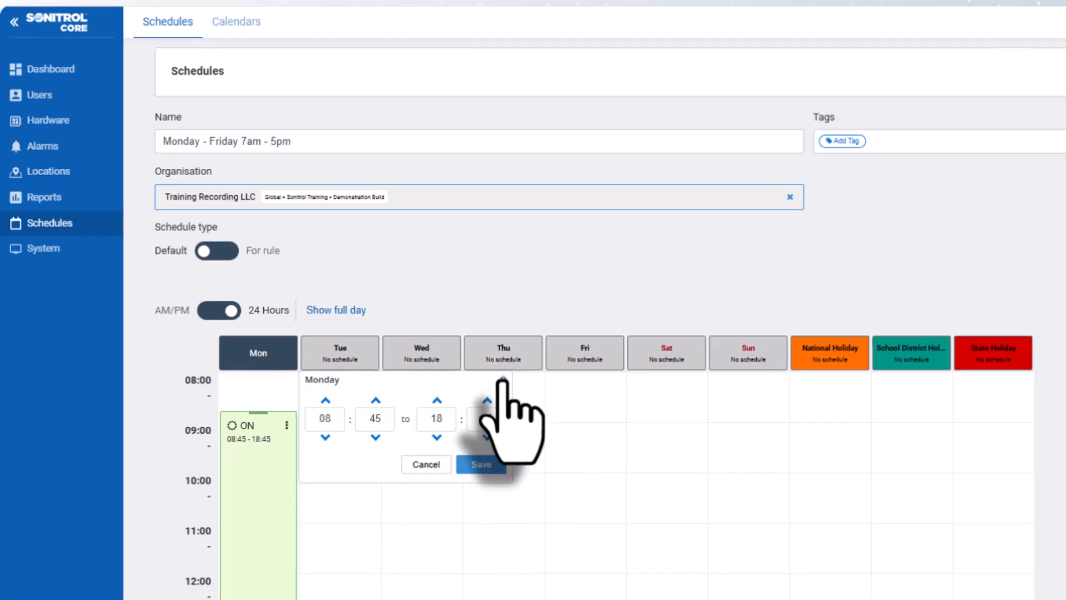
pyautogui.click(505, 380)
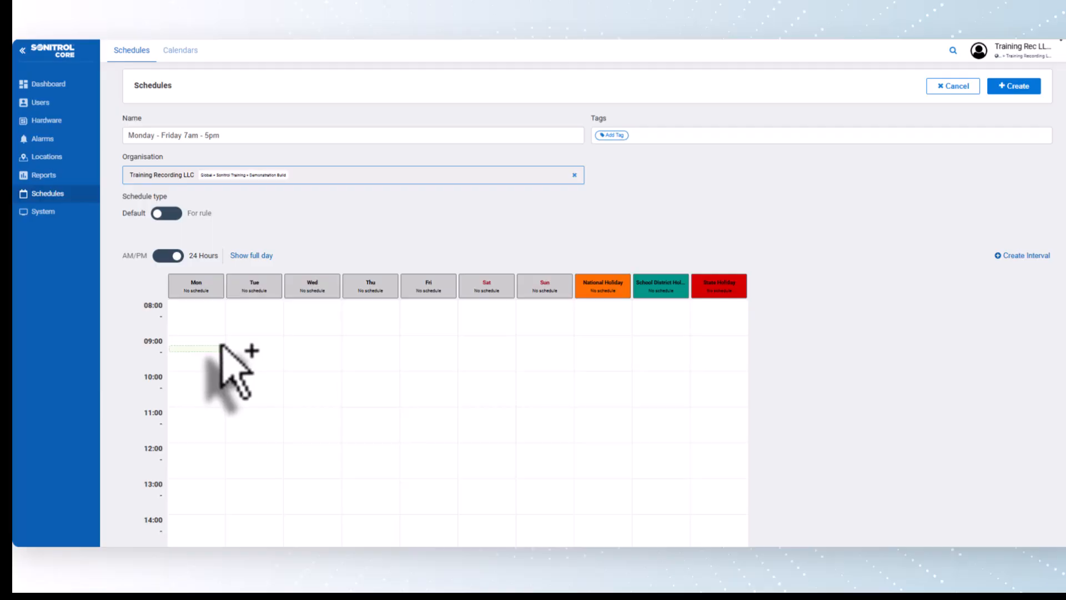
# - Create one interval for Mon, Tue, Wed, Thu and Fri running from 07:00 to 17:00
pyautogui.click(998, 257)
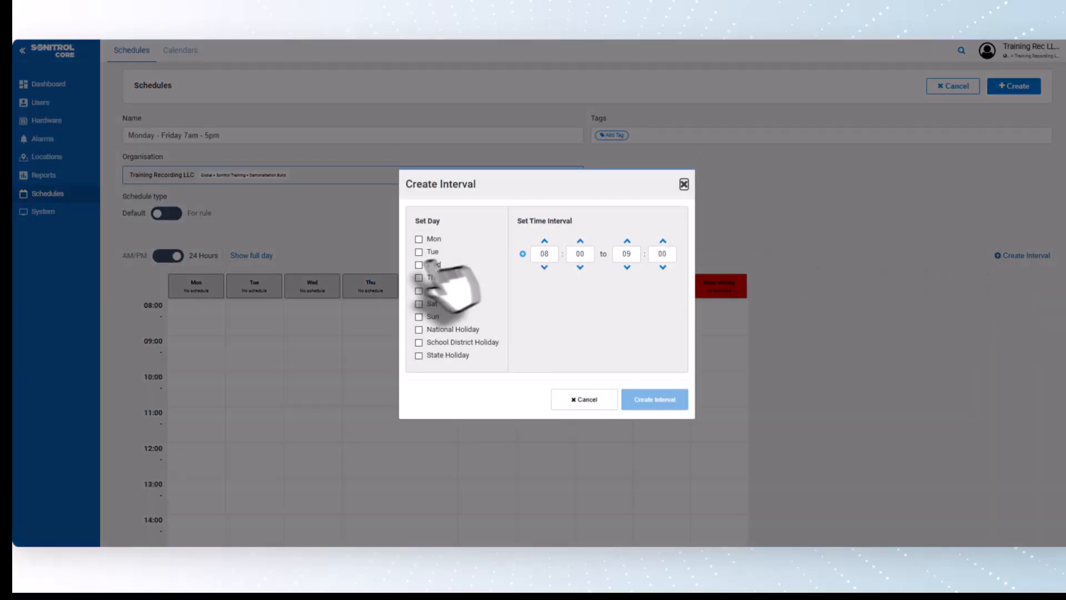
pyautogui.click(426, 240)
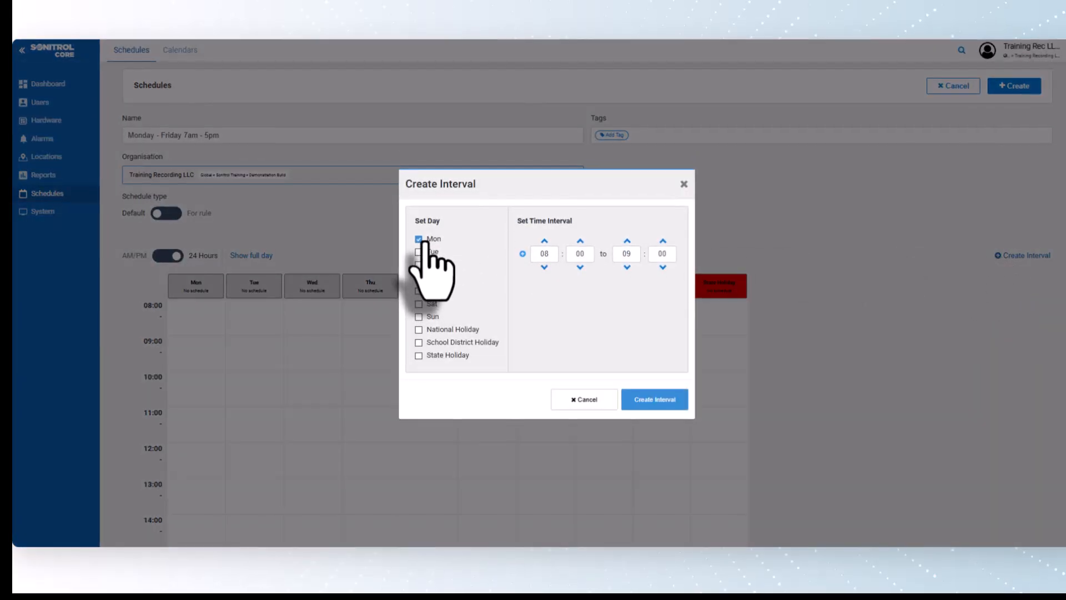
pyautogui.click(423, 252)
pyautogui.click(420, 265)
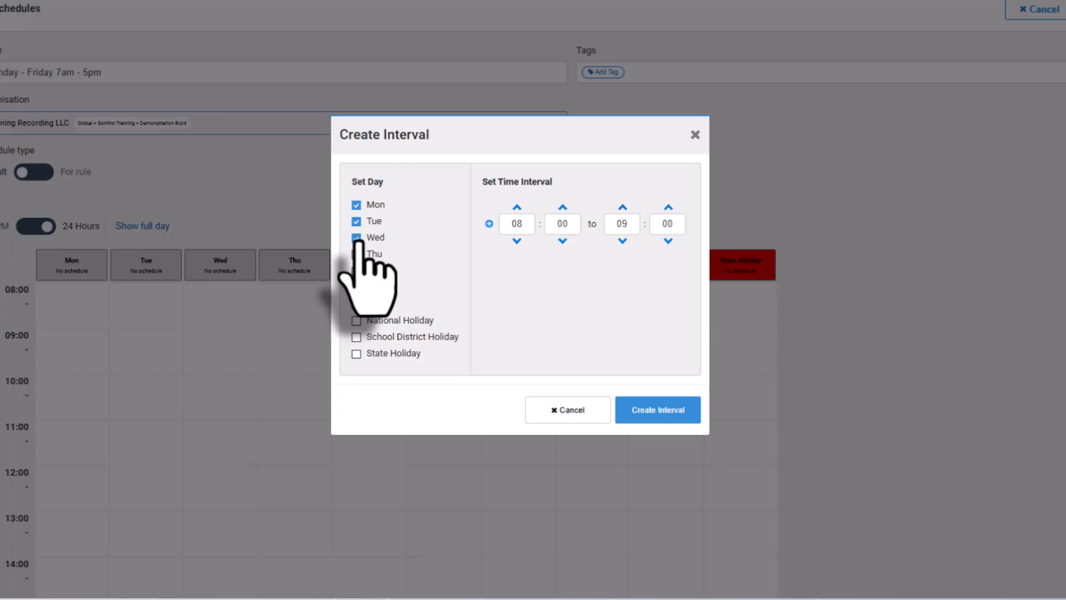
pyautogui.click(357, 253)
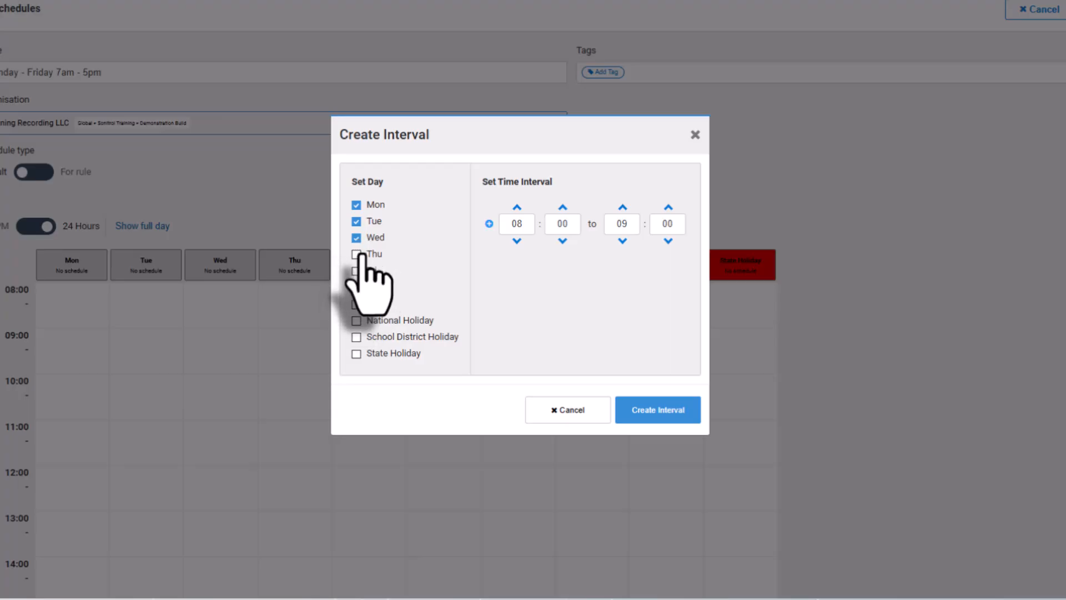
pyautogui.click(356, 271)
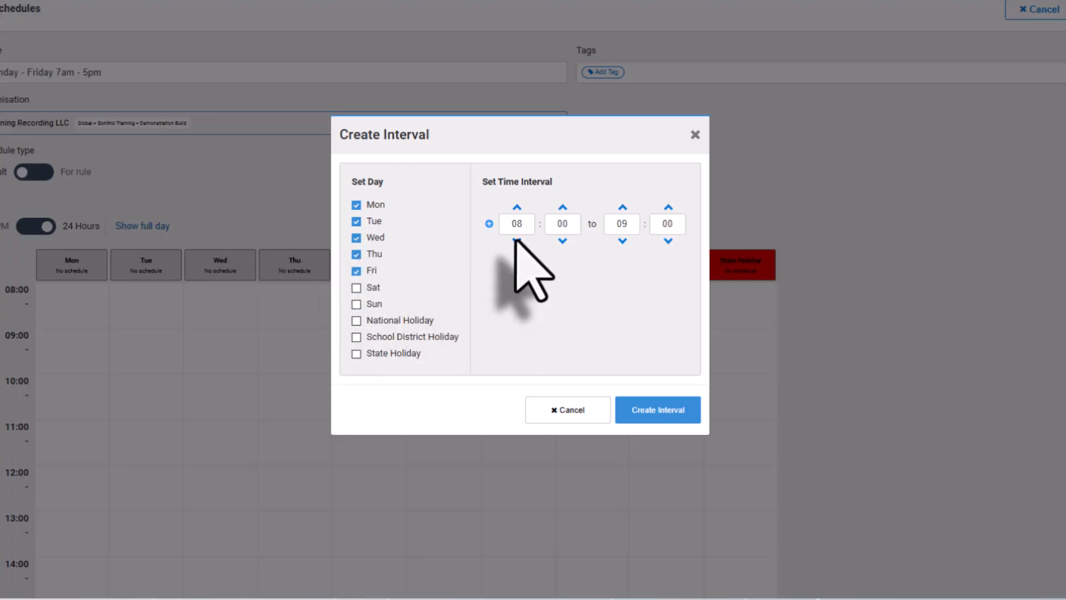
pyautogui.moveTo(633, 225); pyautogui.dragTo(608, 229)
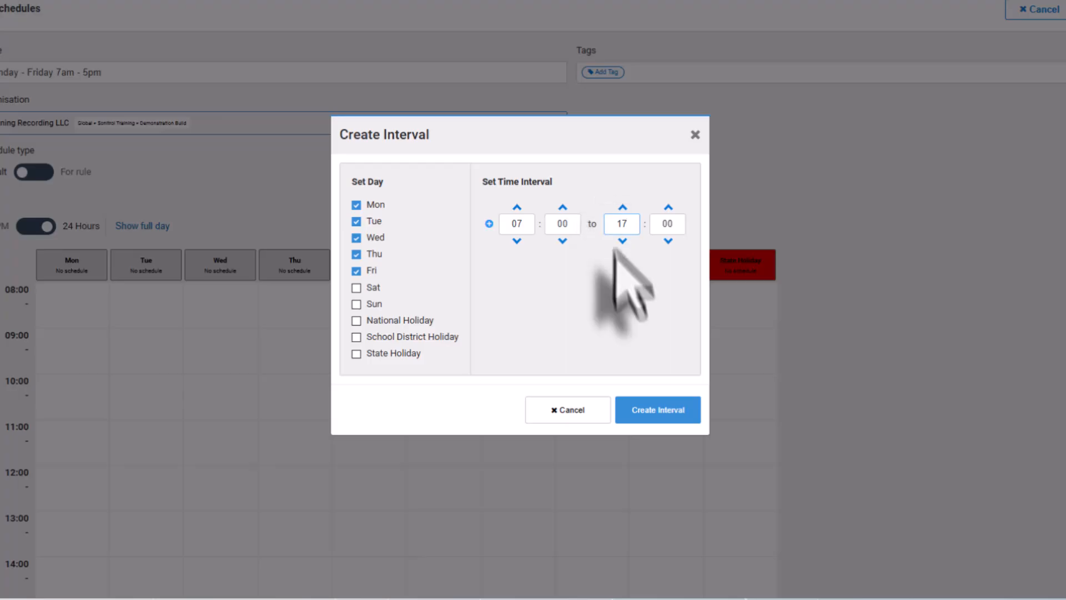
pyautogui.click(669, 410)
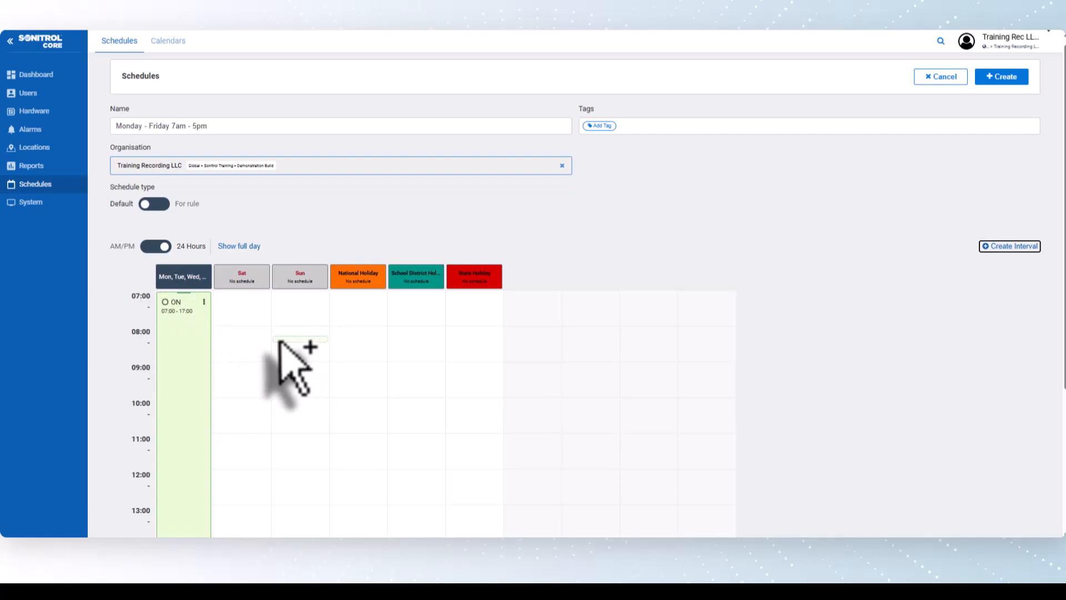
# - Expand the grouped weekday column to check each day's interval, and collapse it again
pyautogui.click(183, 277)
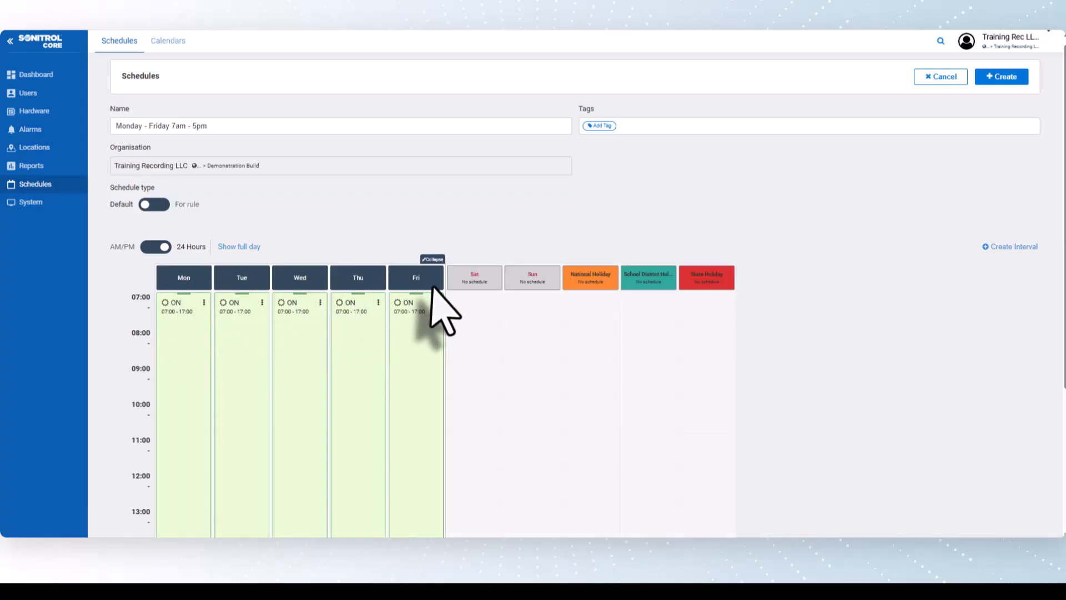
pyautogui.click(434, 259)
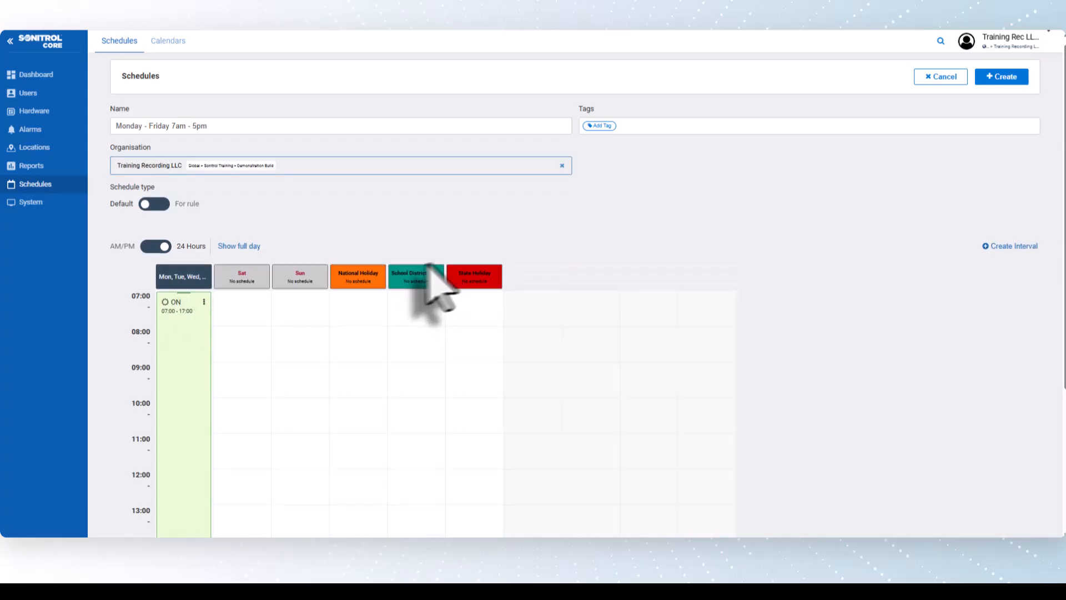
# - Check the 07:00 - 17:00 interval on each weekday, and create the "Monday - Friday 7am - 5pm" schedule
pyautogui.click(176, 276)
pyautogui.scroll(-4, 287, 315)
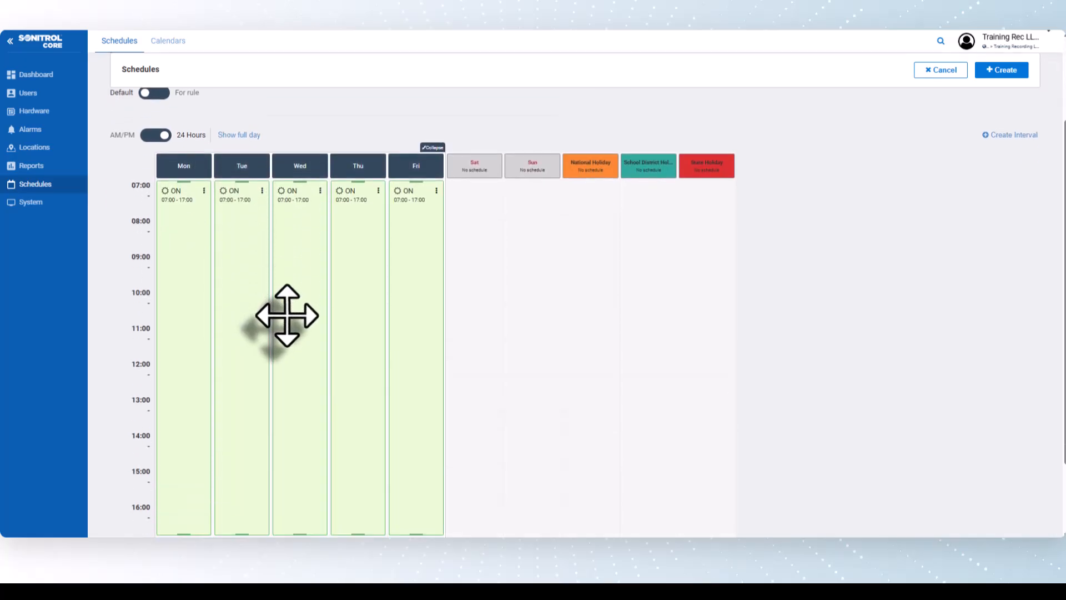
pyautogui.scroll(4, 281, 318)
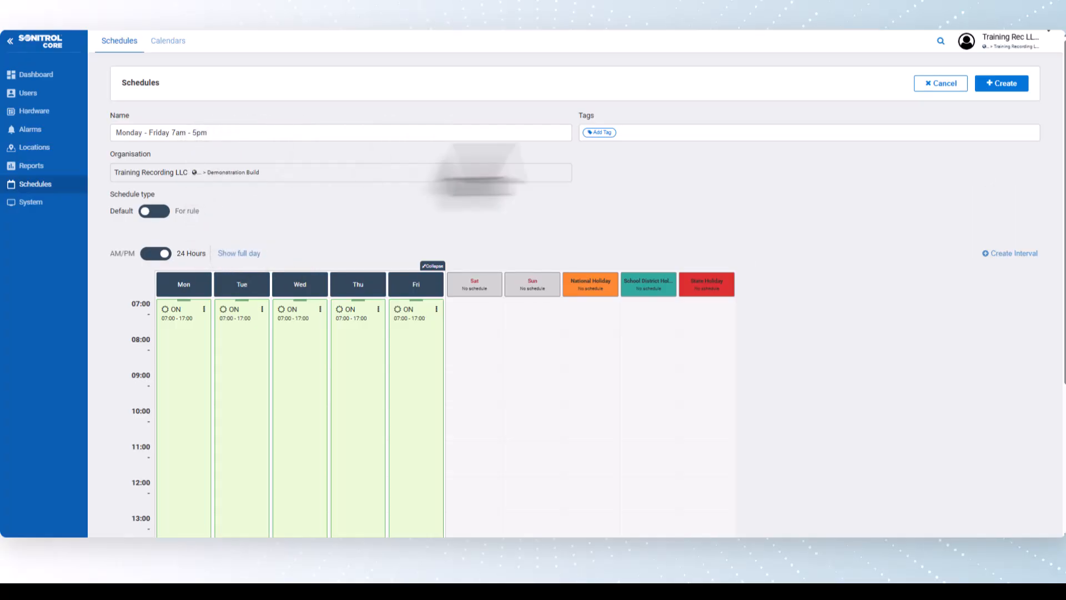
pyautogui.click(1001, 83)
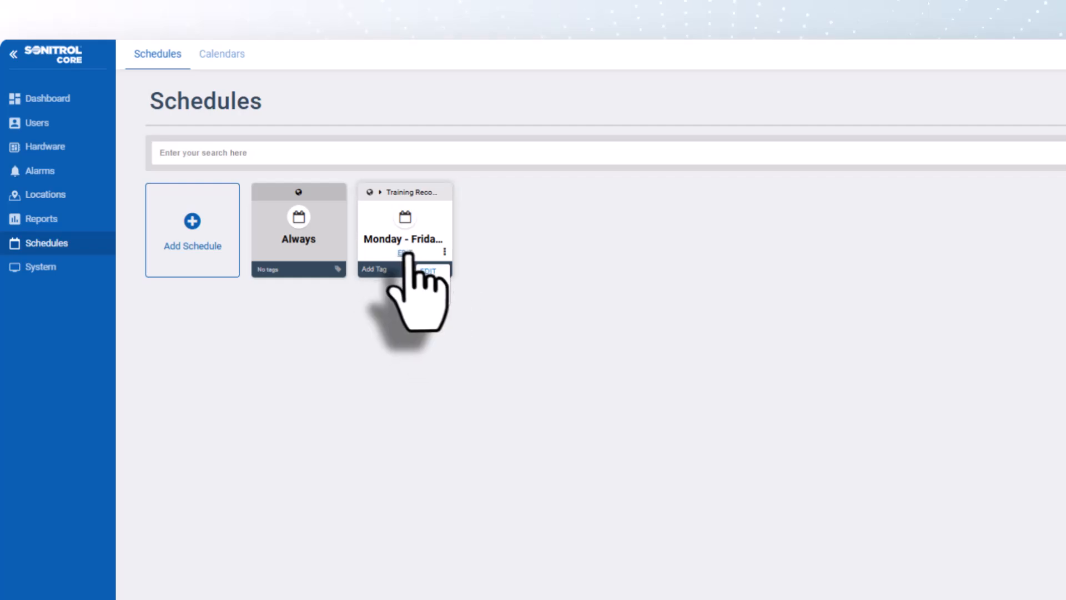
# - Reopen the saved Monday - Friday schedule, review the interval of each individual weekday, and return to the schedules list
pyautogui.click(409, 254)
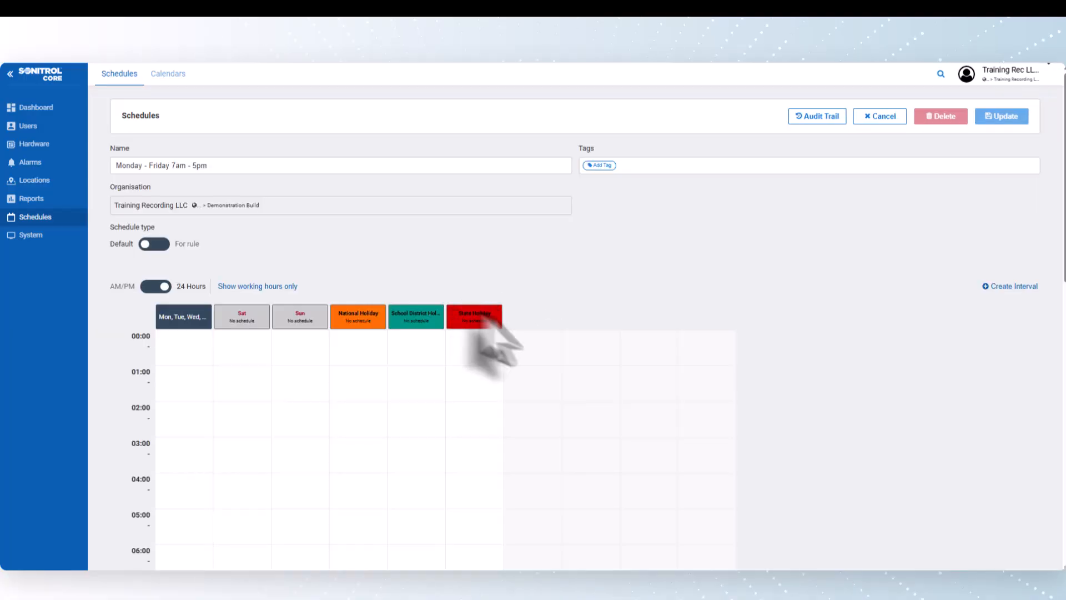
pyautogui.scroll(-2, 424, 341)
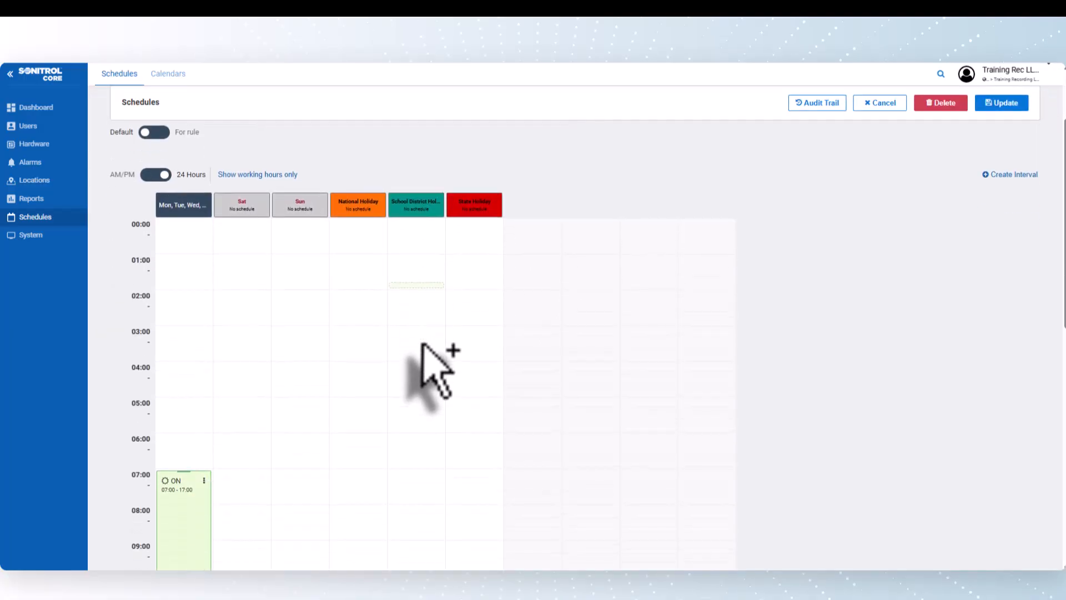
pyautogui.click(189, 206)
pyautogui.scroll(-5, 394, 339)
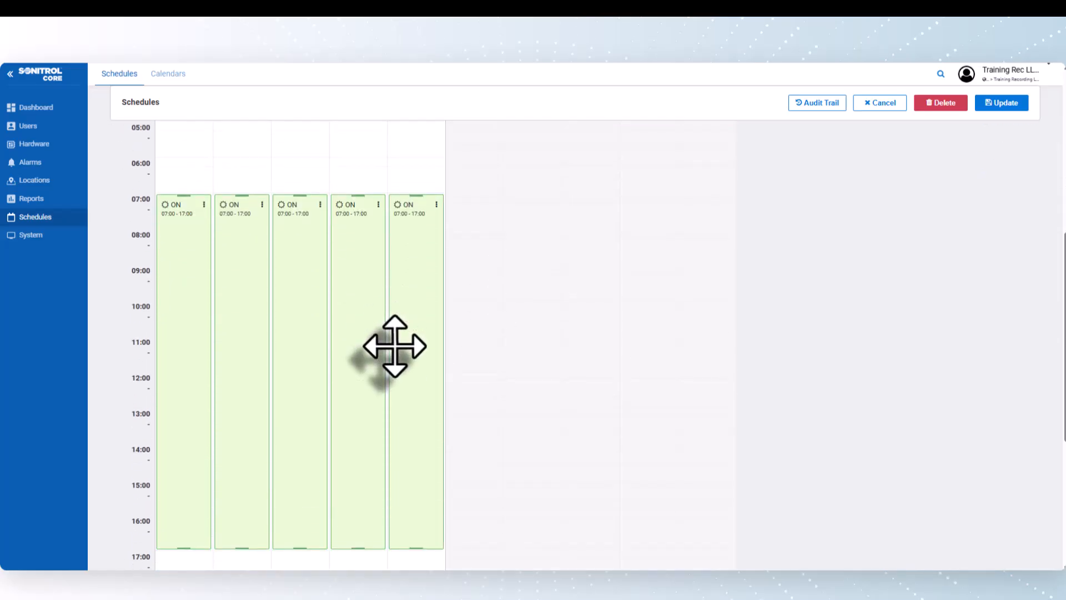
pyautogui.scroll(6, 394, 344)
pyautogui.scroll(1, 407, 370)
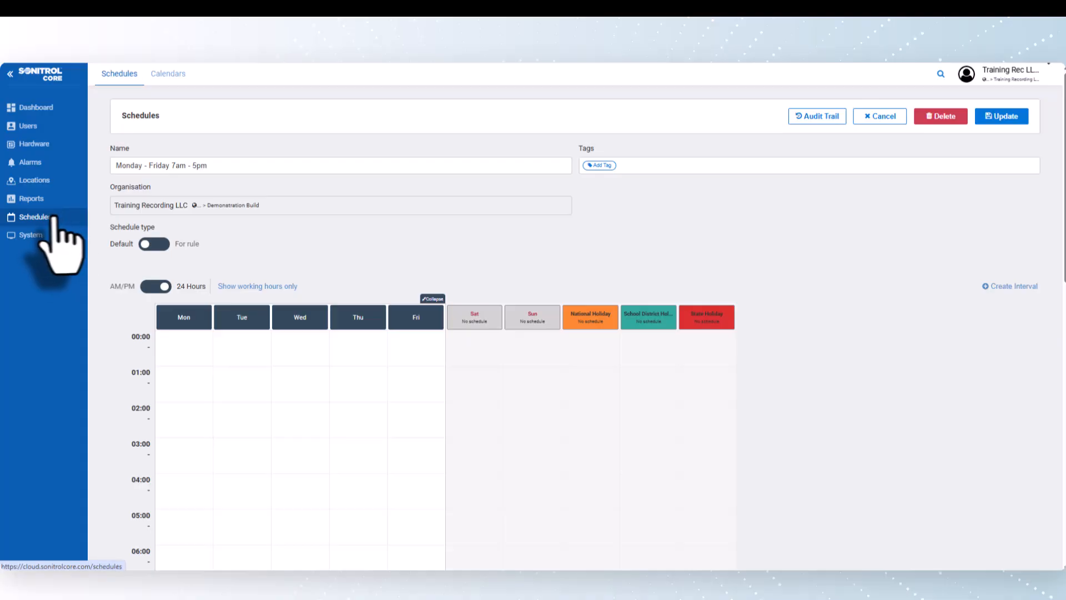
pyautogui.click(42, 217)
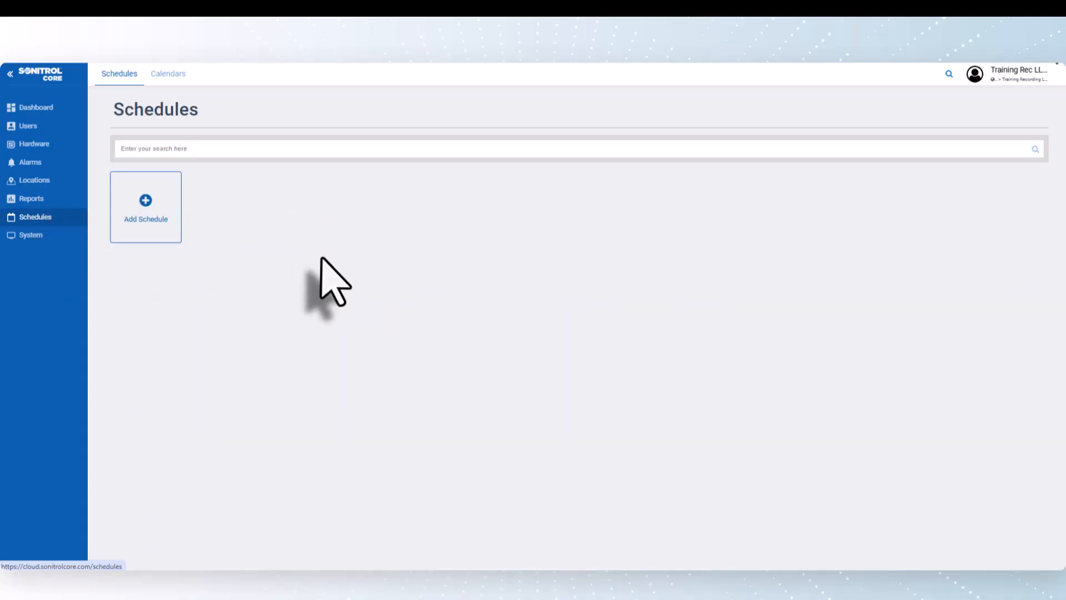